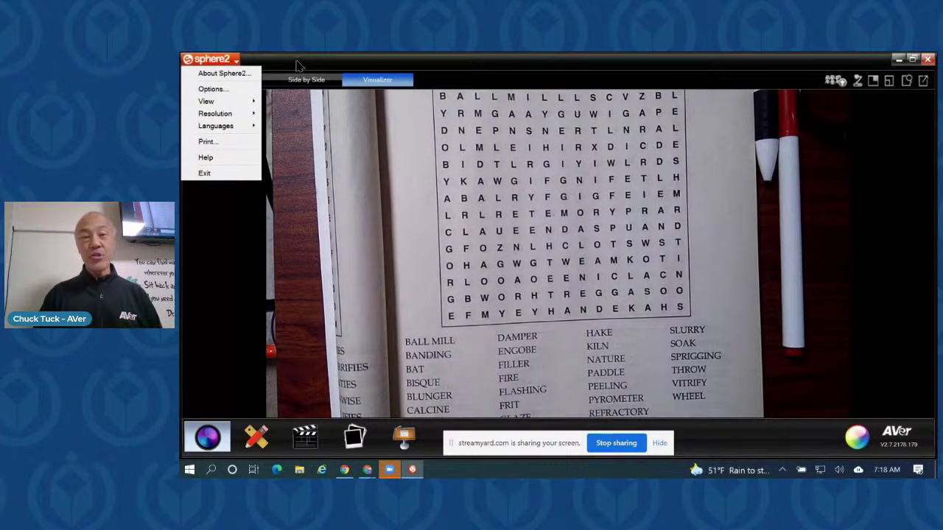
Step: View the About Sphere2 information with the software version and update check, and close it
{"action": "left_click", "coordinate": [234, 79]}
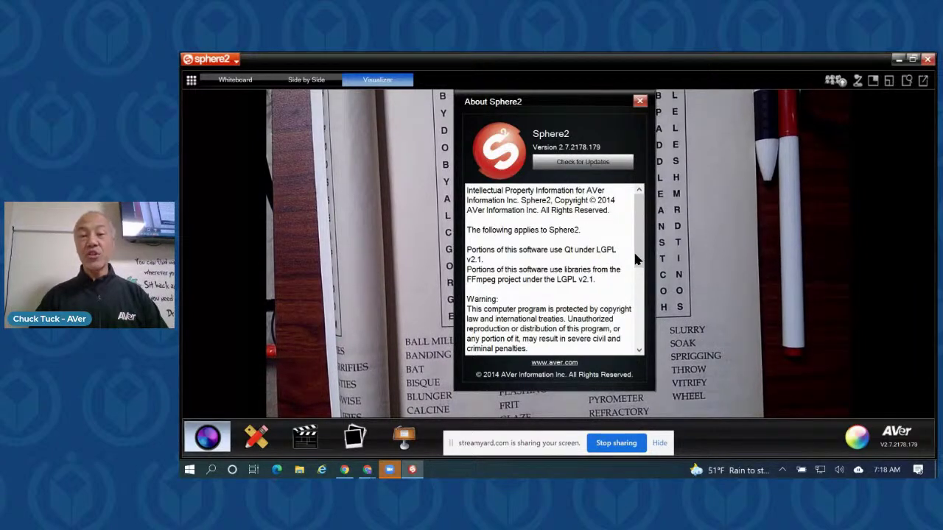
{"action": "left_click_drag", "start_coordinate": [639, 254], "coordinate": [591, 209]}
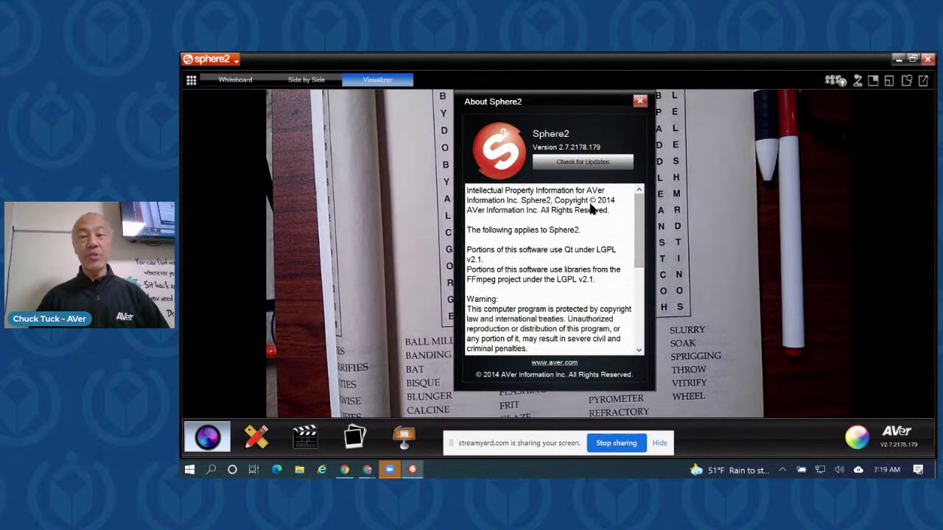
{"action": "left_click", "coordinate": [640, 103]}
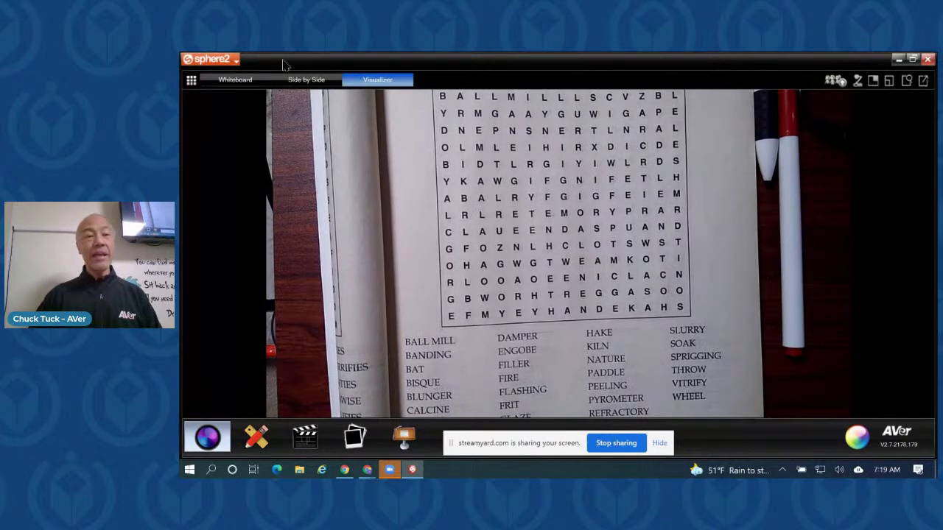
Step: Open the Sphere2 options and review the available filename suffix formats for captured images
{"action": "left_click", "coordinate": [235, 63]}
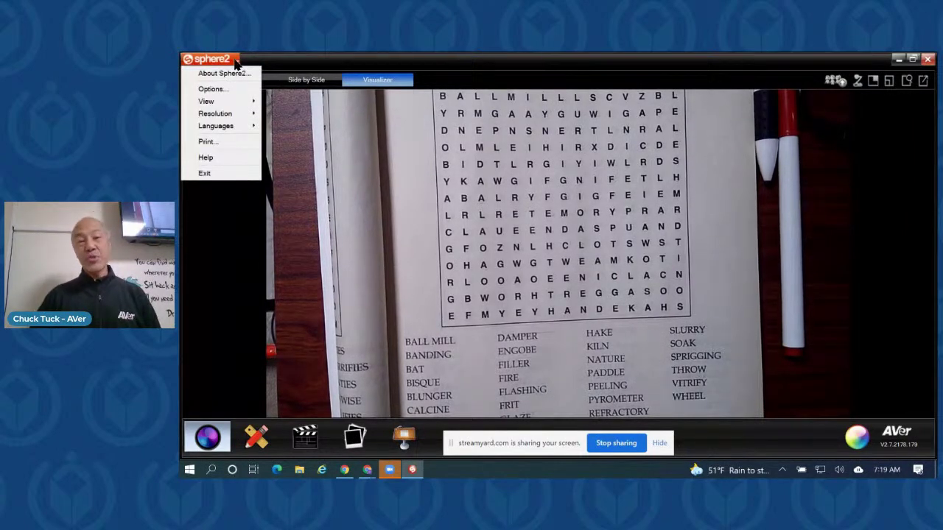
{"action": "left_click", "coordinate": [214, 92]}
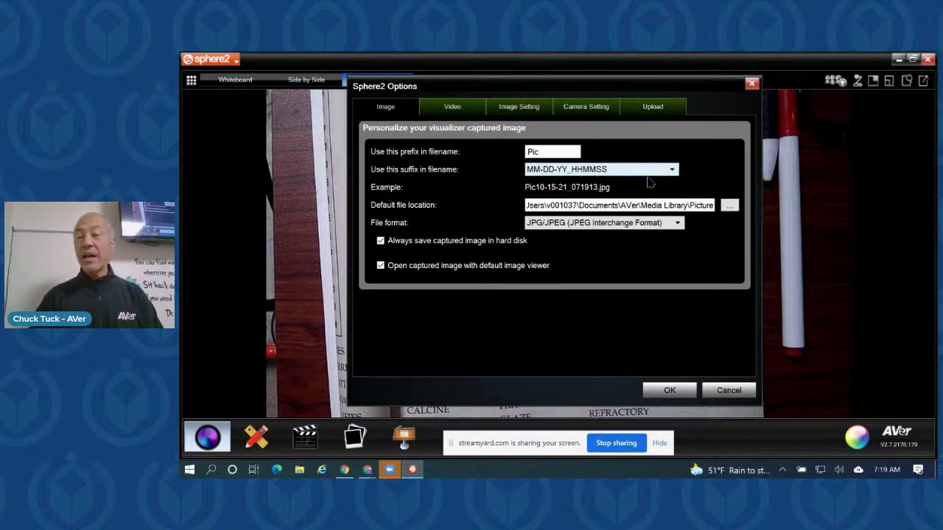
{"action": "left_click", "coordinate": [670, 173]}
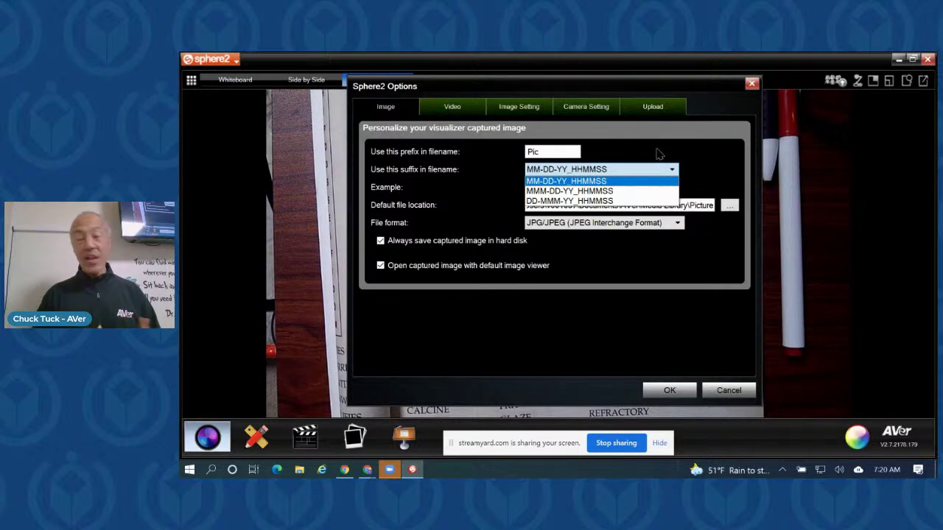
{"action": "left_click", "coordinate": [657, 153]}
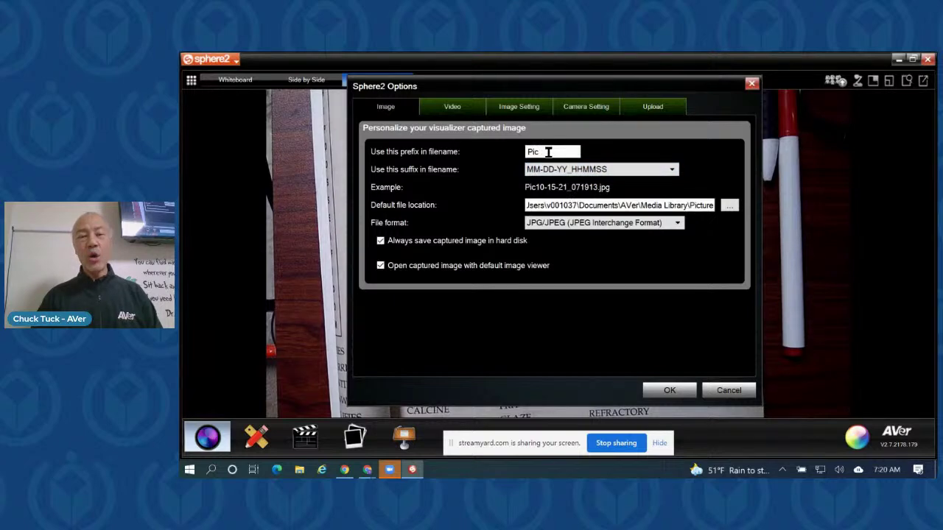
Step: Set the filename prefix for captured images to Bio
{"action": "left_click", "coordinate": [548, 152]}
{"action": "key", "text": "BackSpace"}
{"action": "key", "text": "BackSpace"}
{"action": "key", "text": "BackSpace"}
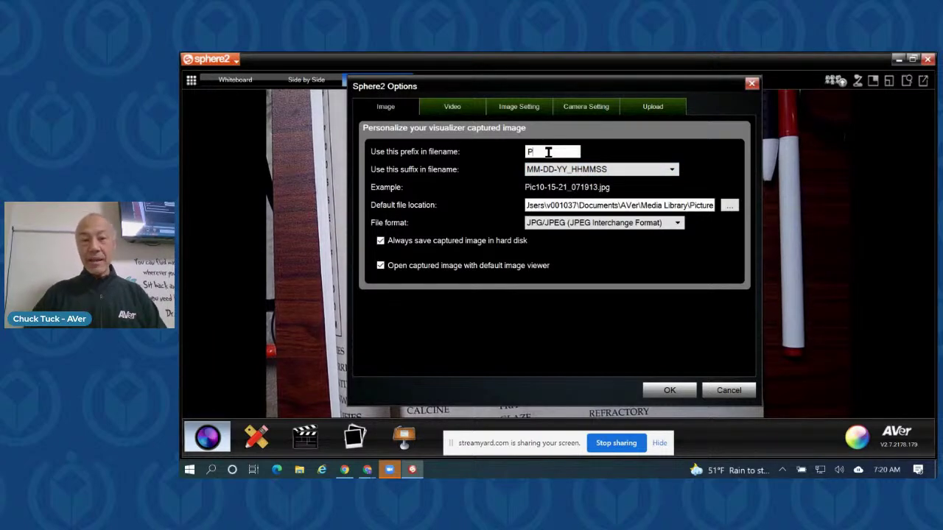
{"action": "type", "text": "Bio"}
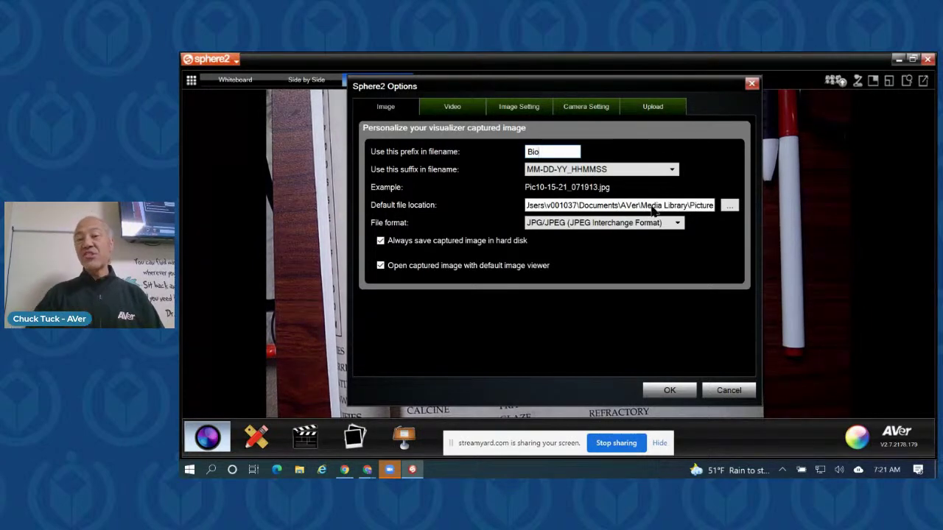
Step: Review the default save folder, the file formats and the hard disk saving option for captured images
{"action": "left_click", "coordinate": [727, 207]}
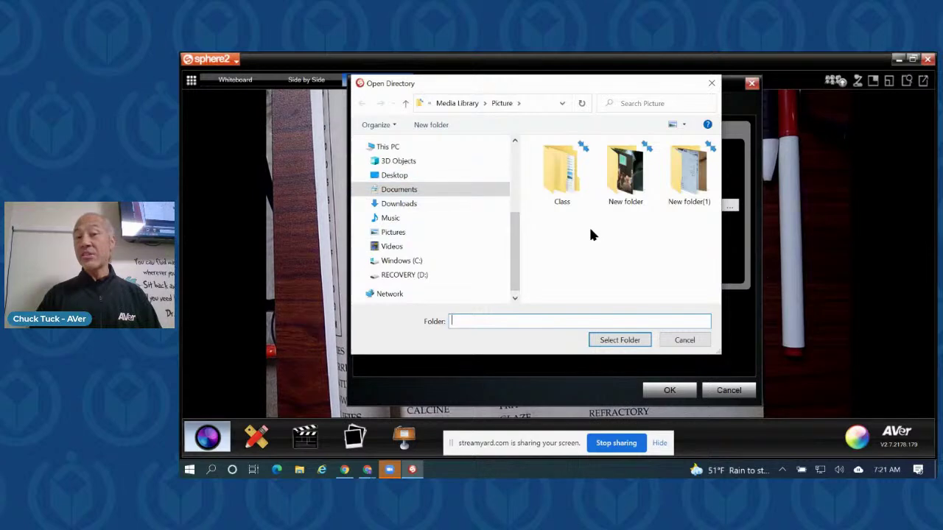
{"action": "left_click", "coordinate": [685, 344]}
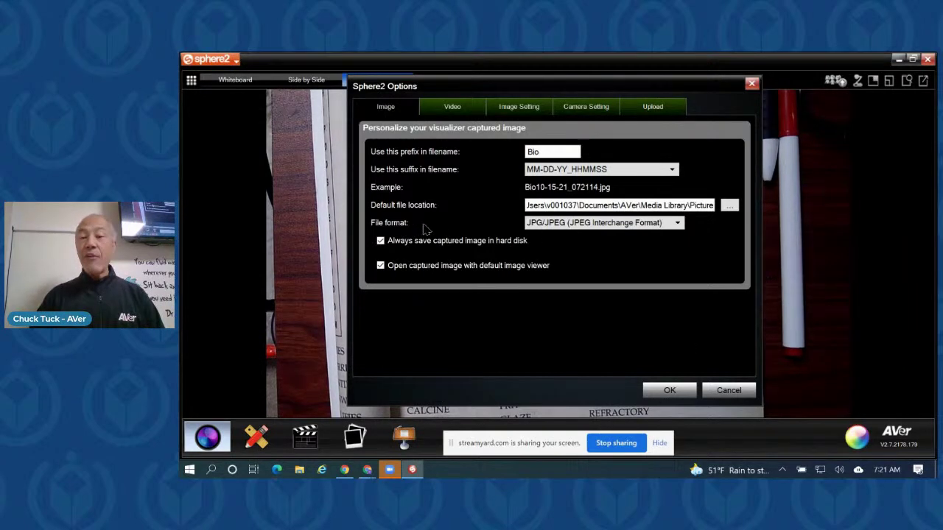
{"action": "left_click", "coordinate": [677, 224]}
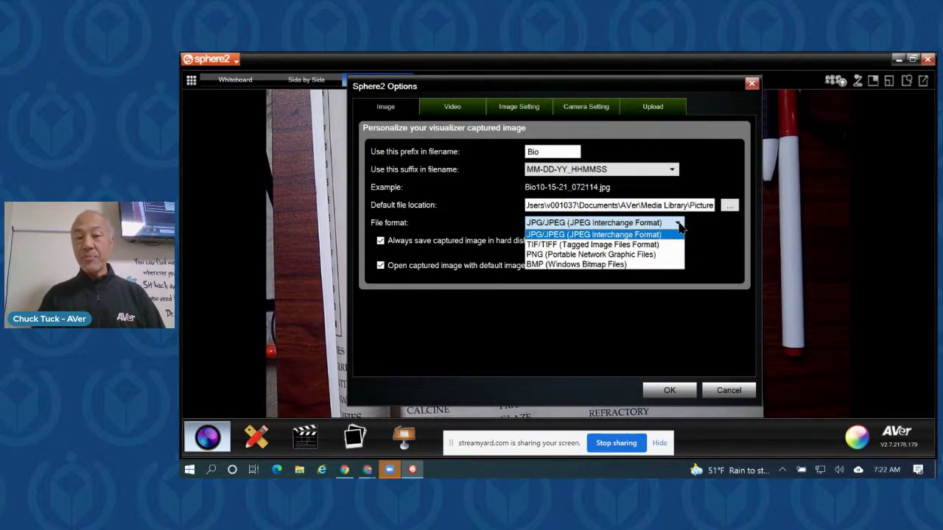
{"action": "left_click", "coordinate": [483, 210]}
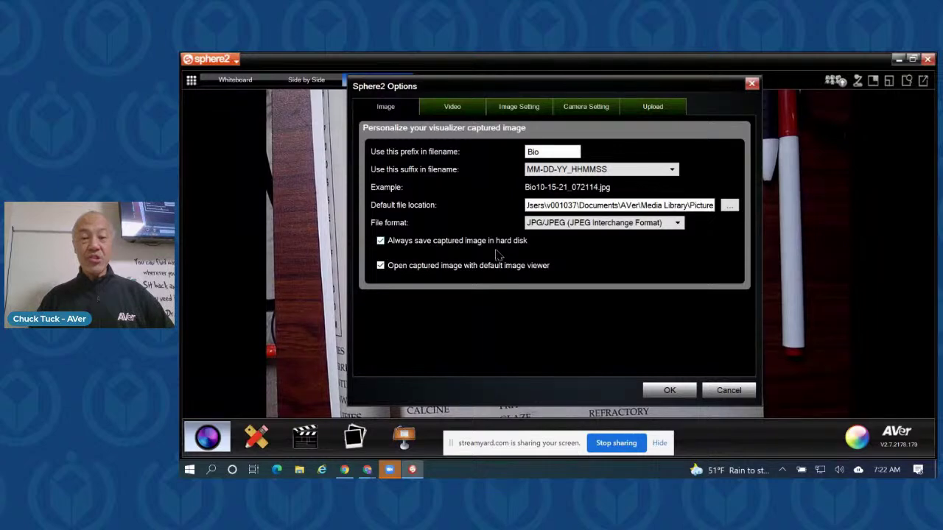
{"action": "left_click", "coordinate": [380, 242]}
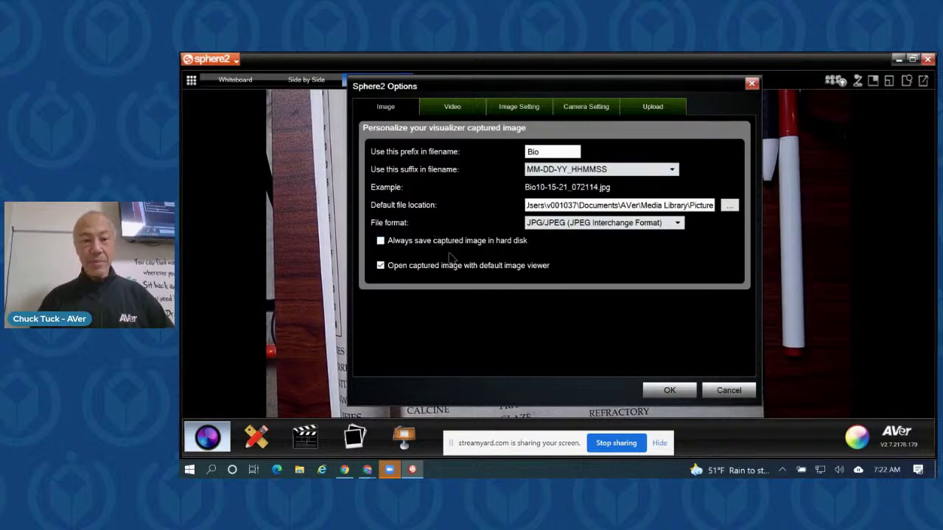
{"action": "left_click", "coordinate": [381, 241]}
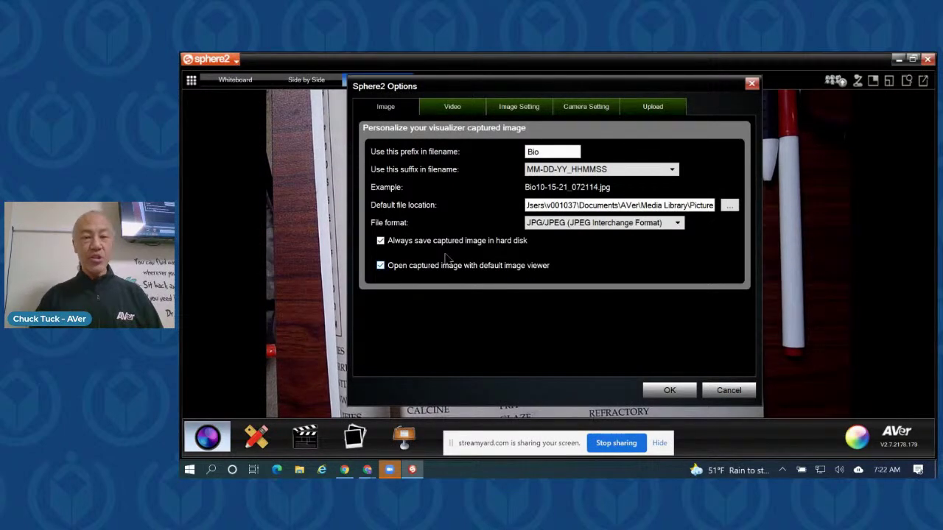
Step: Review the recorded video settings with their available formats, and the automatic image adjustment settings
{"action": "left_click", "coordinate": [450, 106]}
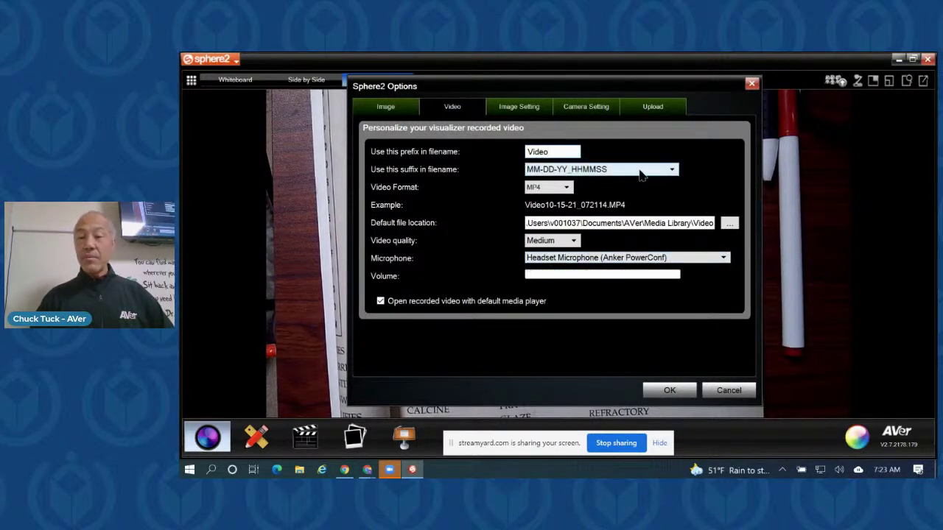
{"action": "left_click", "coordinate": [569, 189]}
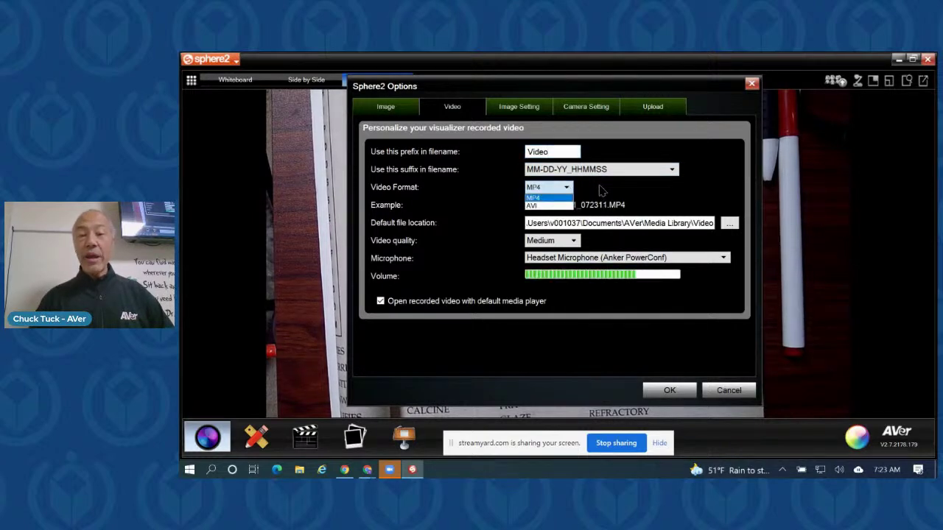
{"action": "left_click", "coordinate": [604, 190]}
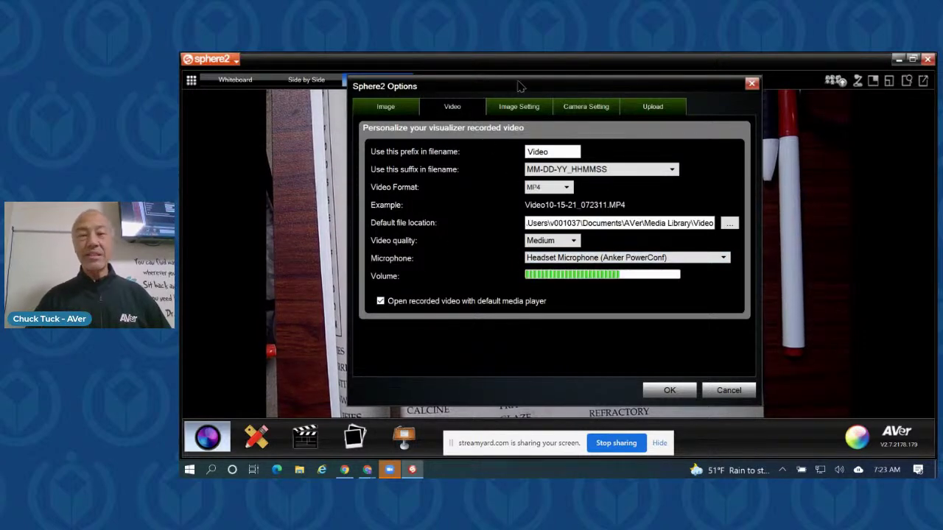
{"action": "left_click", "coordinate": [523, 107]}
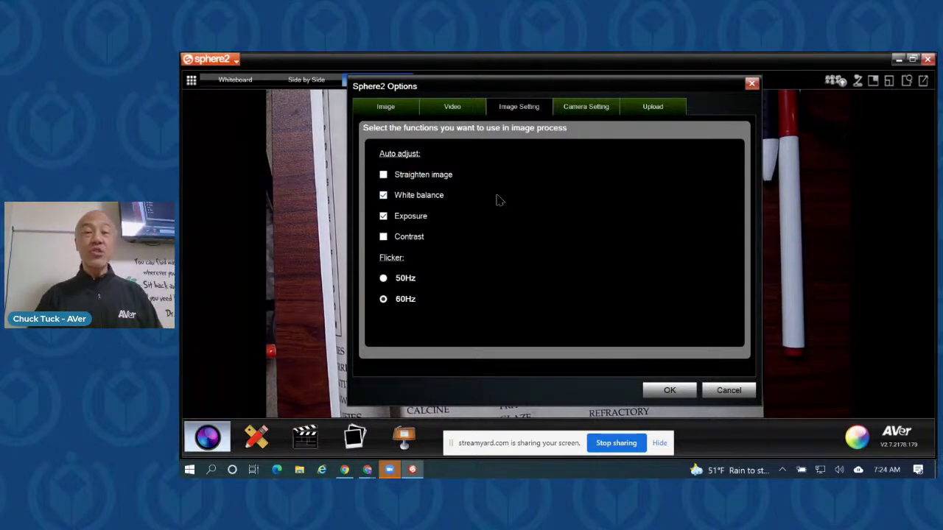
Step: Review the camera settings and inspect the connected USB camera in the firmware upgrade window
{"action": "left_click", "coordinate": [586, 112]}
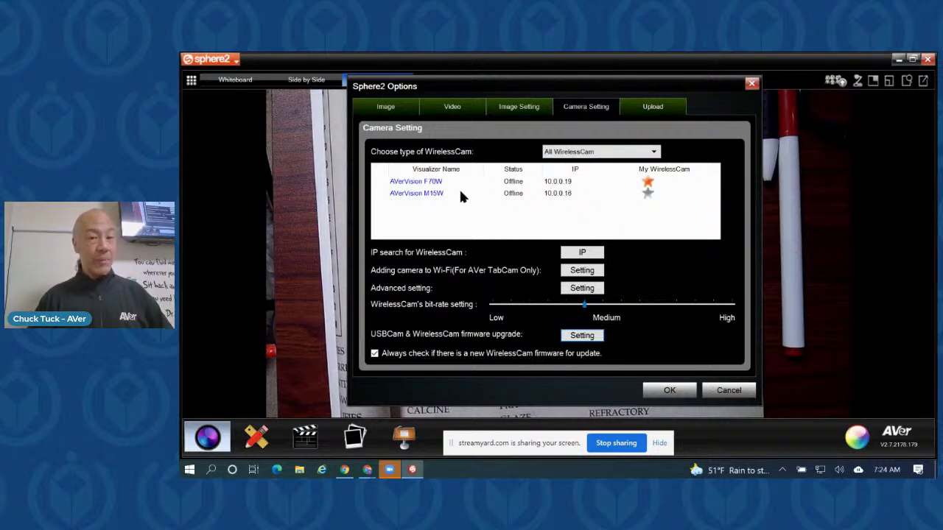
{"action": "left_click", "coordinate": [581, 336]}
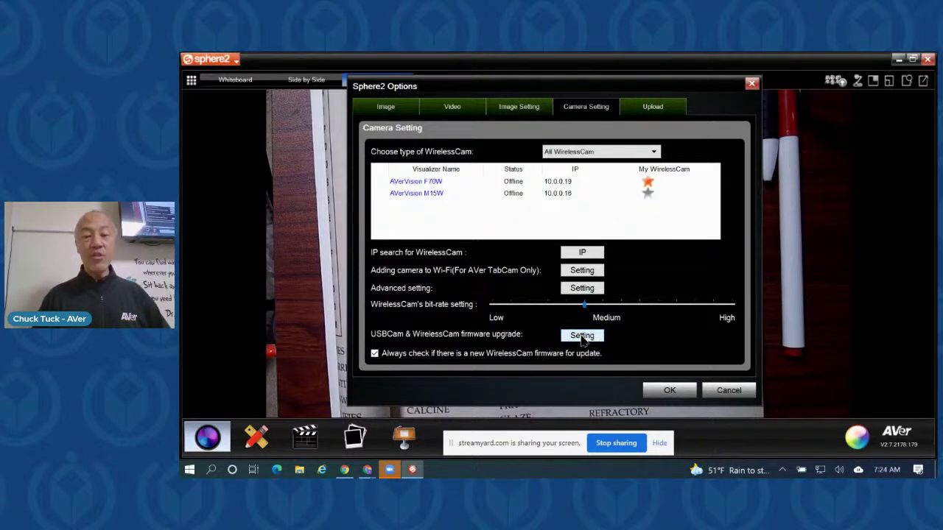
{"action": "left_click", "coordinate": [582, 336]}
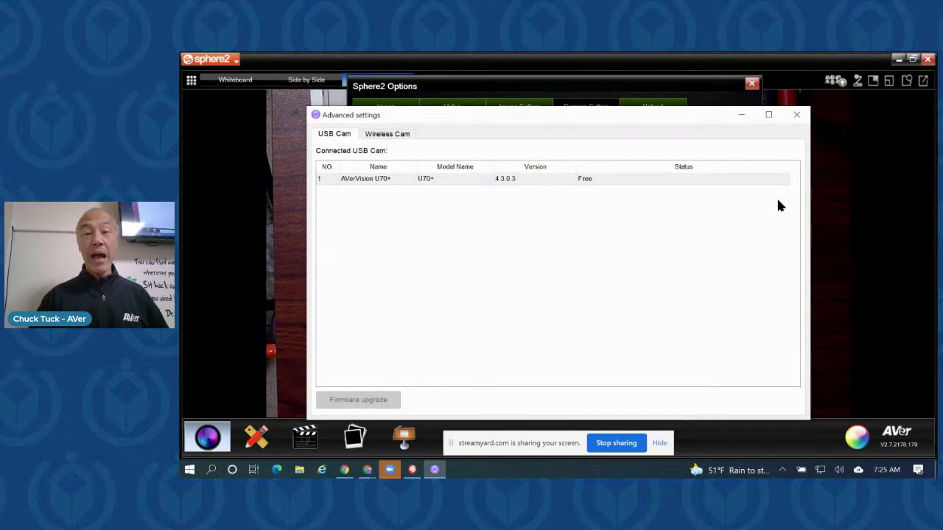
{"action": "left_click", "coordinate": [795, 114]}
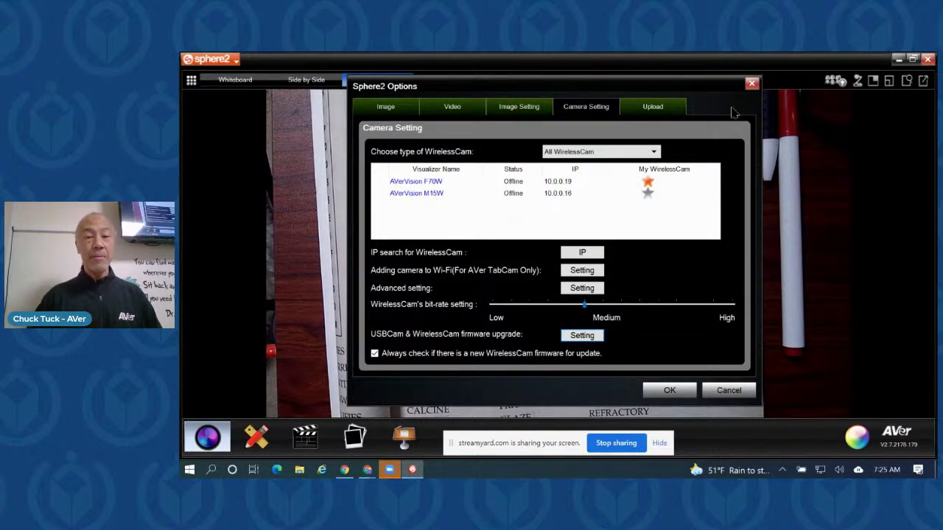
Step: Start linking a YouTube account in the upload settings, abandon the sign-in and close the options without saving
{"action": "left_click", "coordinate": [654, 109]}
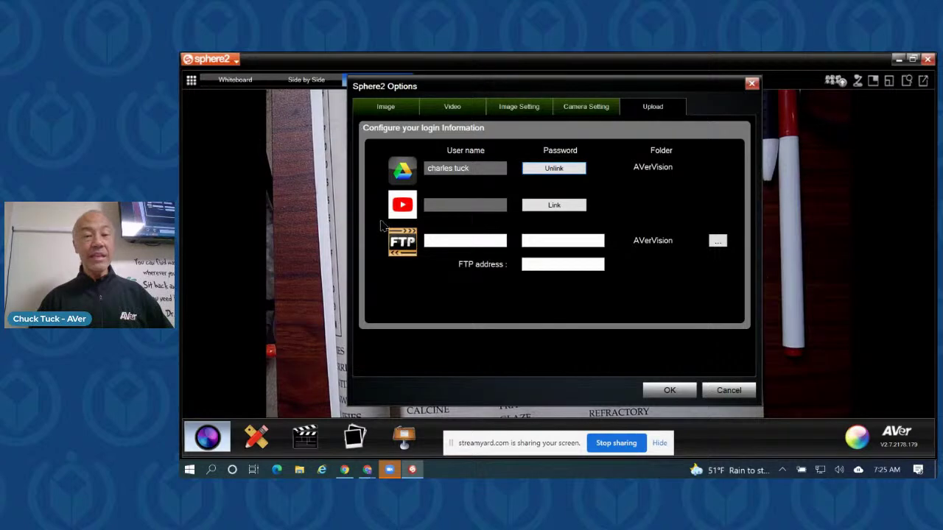
{"action": "left_click", "coordinate": [565, 212]}
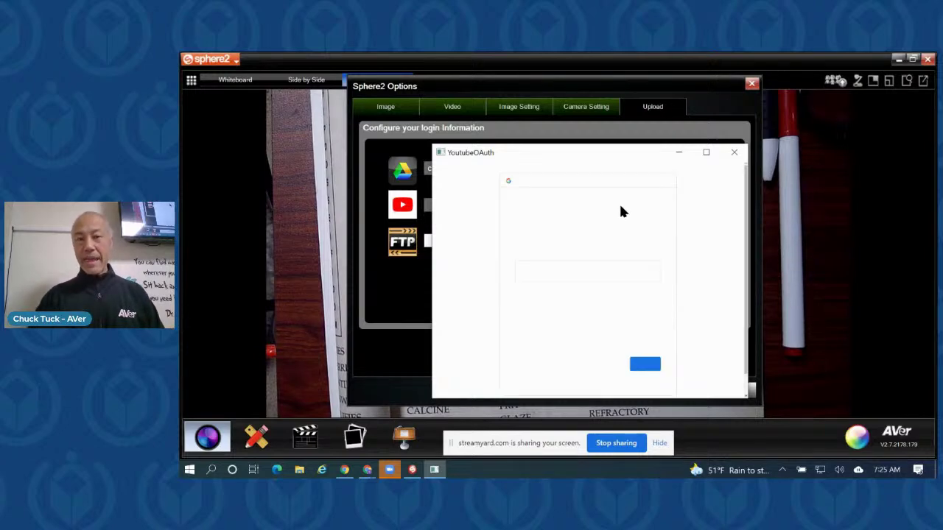
{"action": "left_click", "coordinate": [643, 262]}
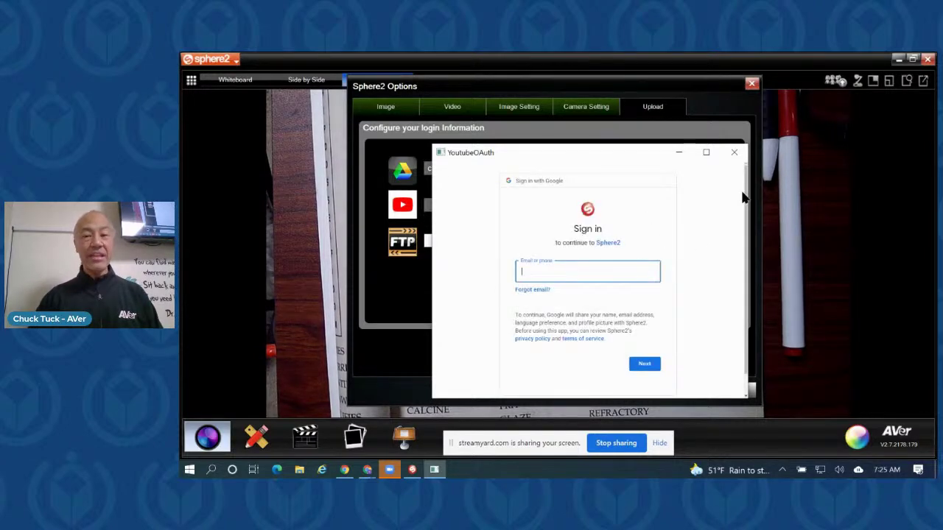
{"action": "left_click", "coordinate": [734, 153]}
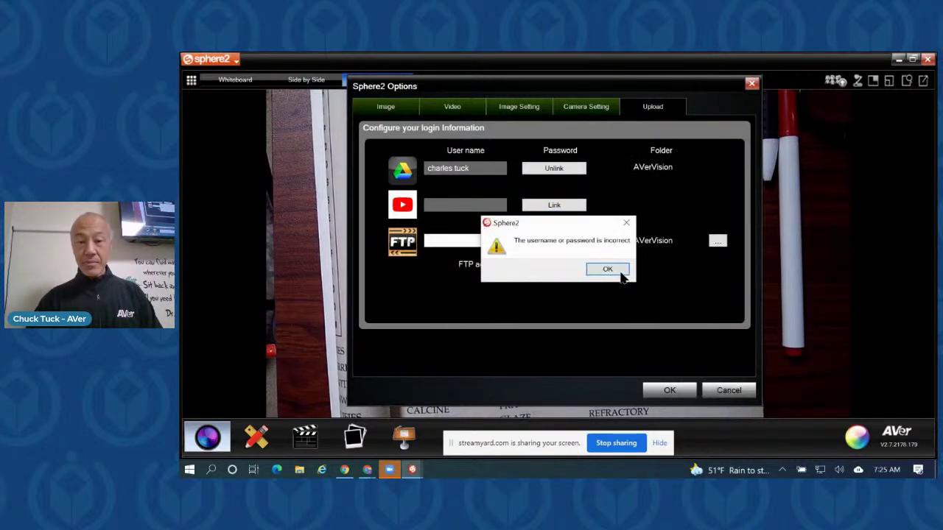
{"action": "left_click", "coordinate": [626, 223]}
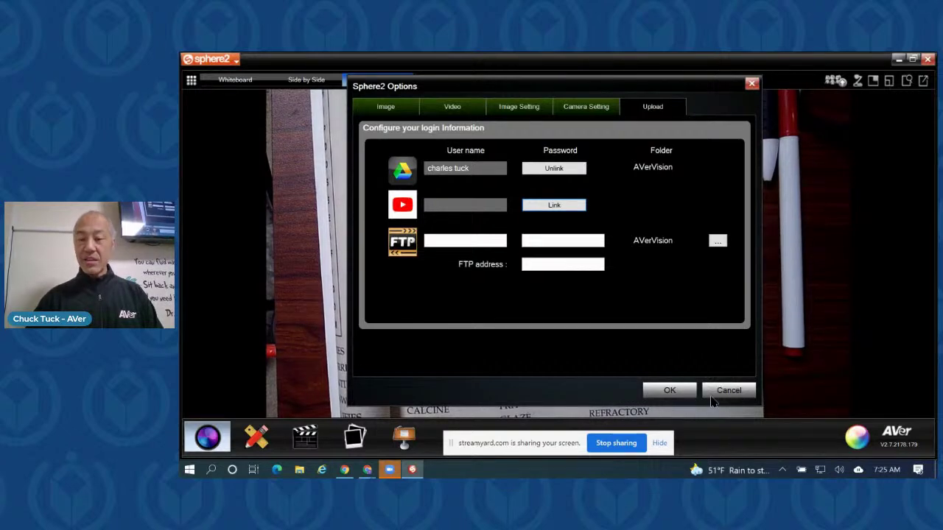
{"action": "left_click", "coordinate": [718, 394]}
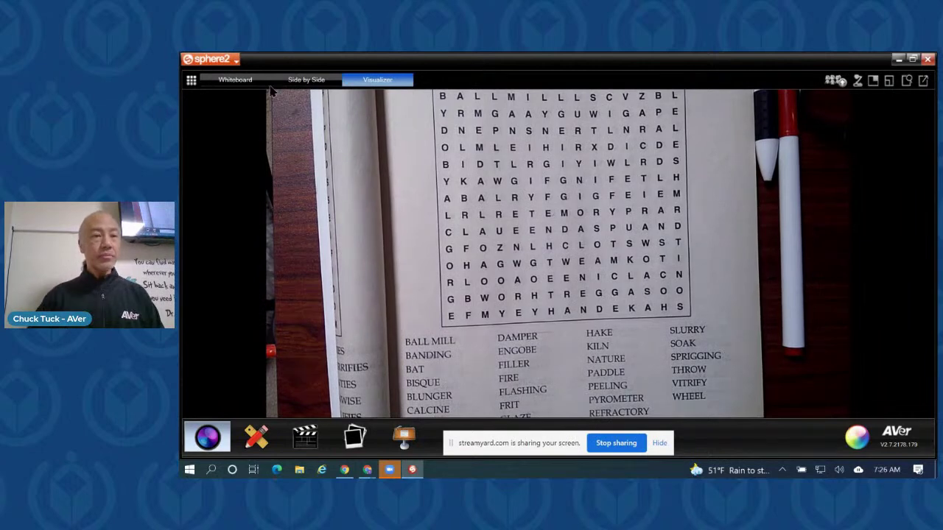
{"action": "left_click", "coordinate": [236, 61]}
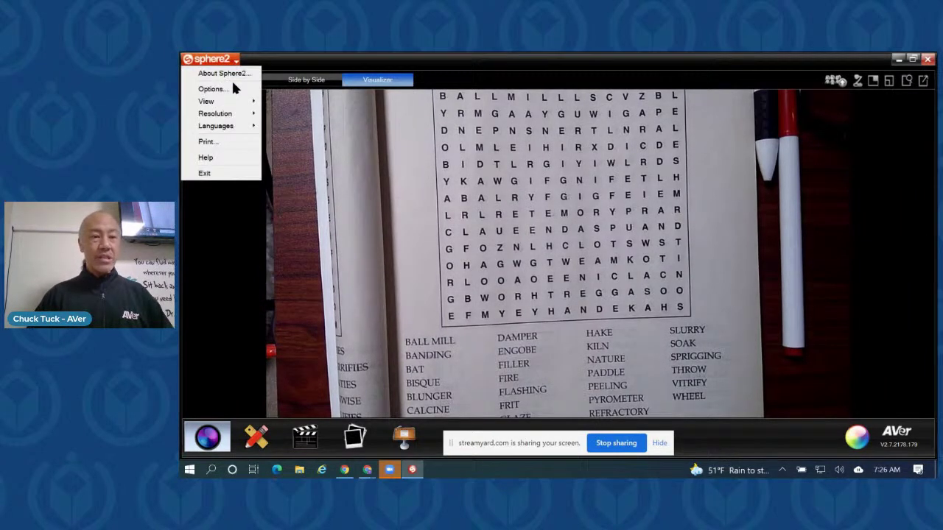
{"action": "mouse_move", "coordinate": [229, 106]}
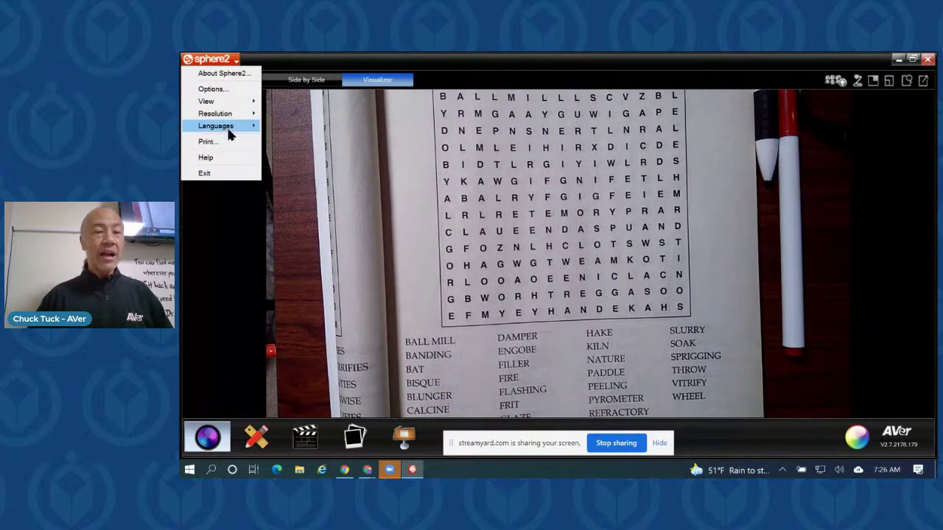
{"action": "mouse_move", "coordinate": [229, 131]}
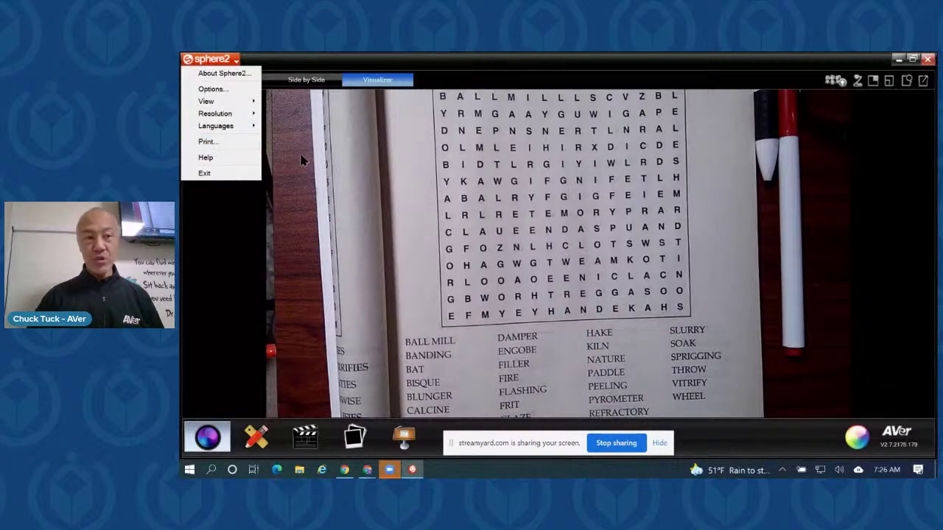
{"action": "left_click", "coordinate": [217, 228]}
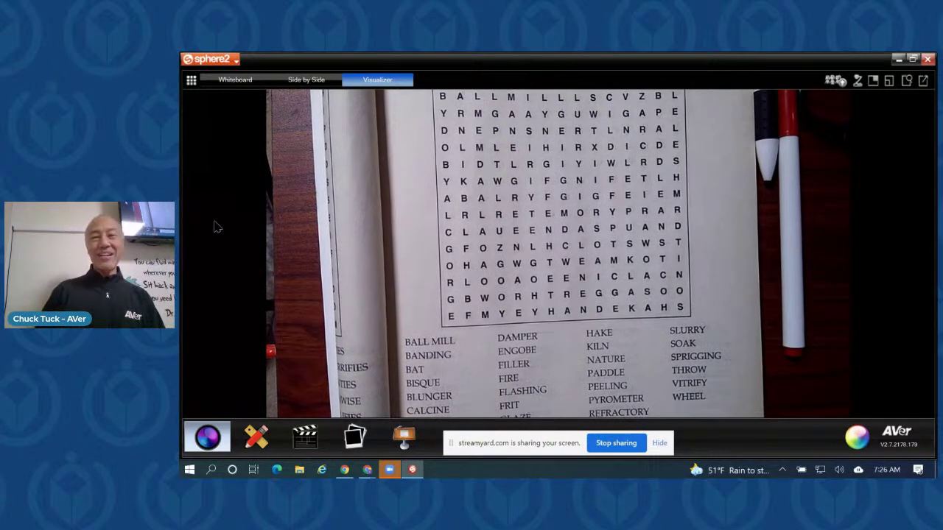